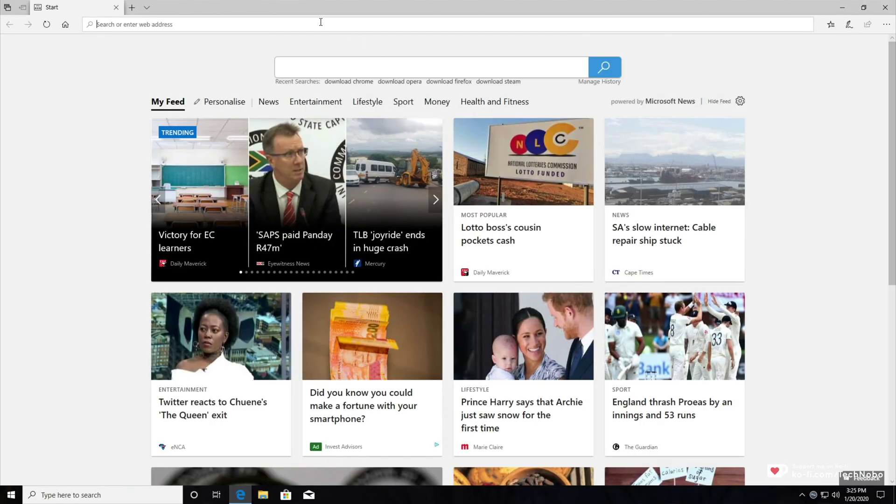
# Load microsoft.com/en-us/edge, the new Microsoft Edge download page, in legacy Edge
pyautogui.write('https://www.microsoft.com/en-us/edge')
pyautogui.press('Return')
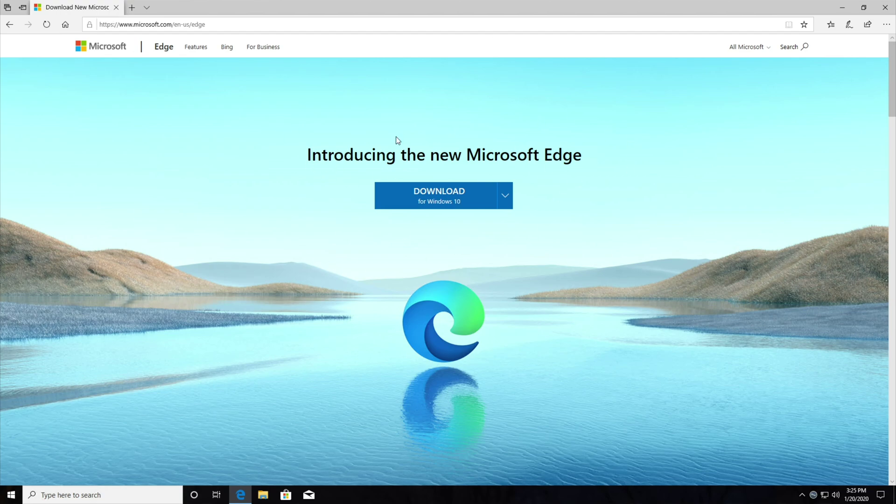
pyautogui.click(505, 196)
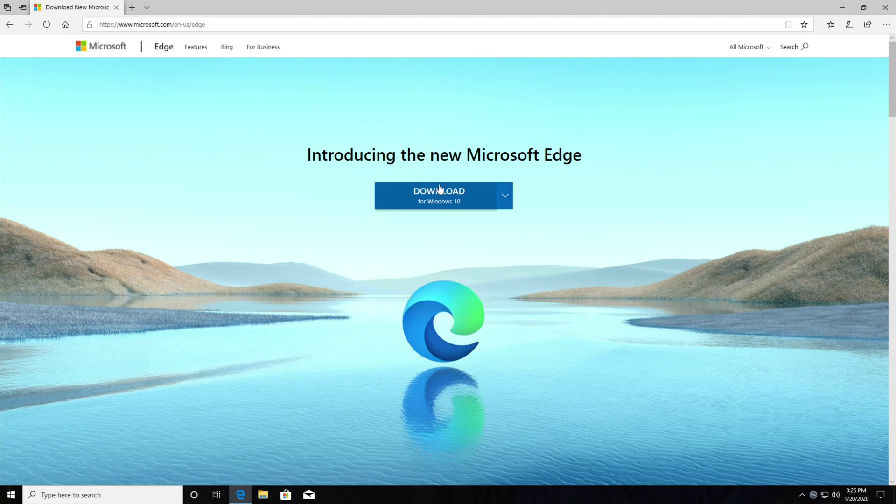
pyautogui.scroll(-10, 427, 209)
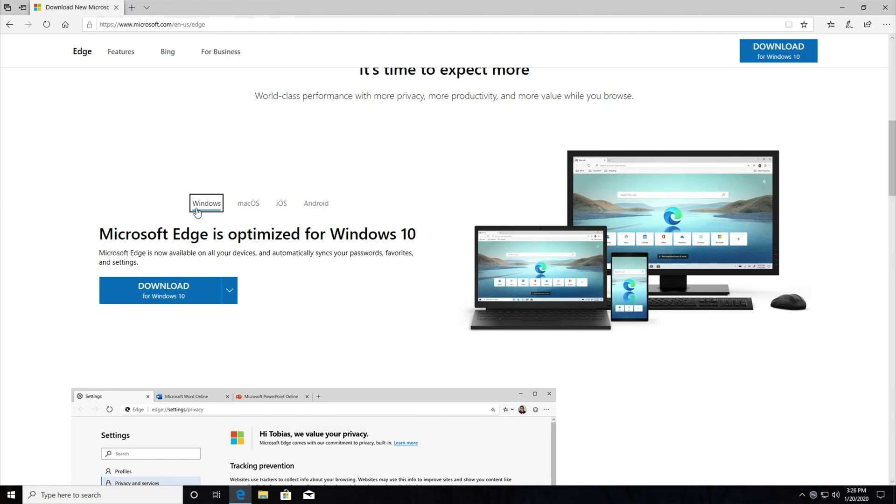
pyautogui.click(249, 204)
pyautogui.click(281, 205)
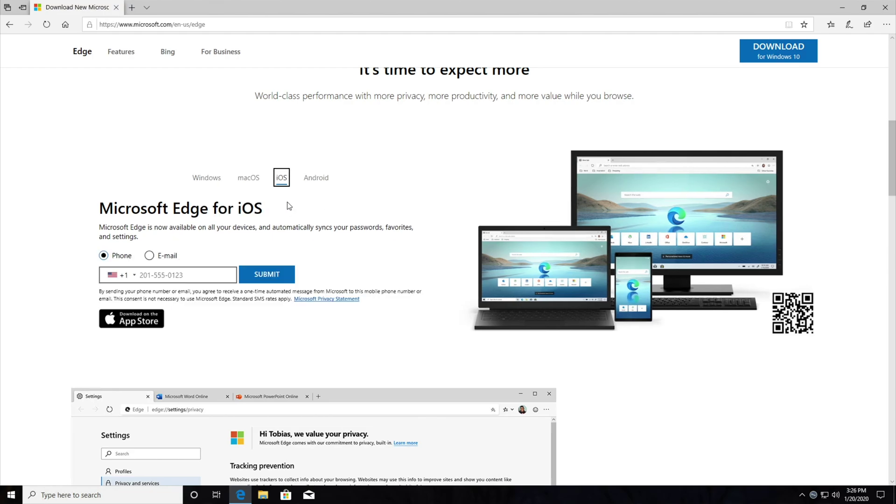
pyautogui.click(148, 257)
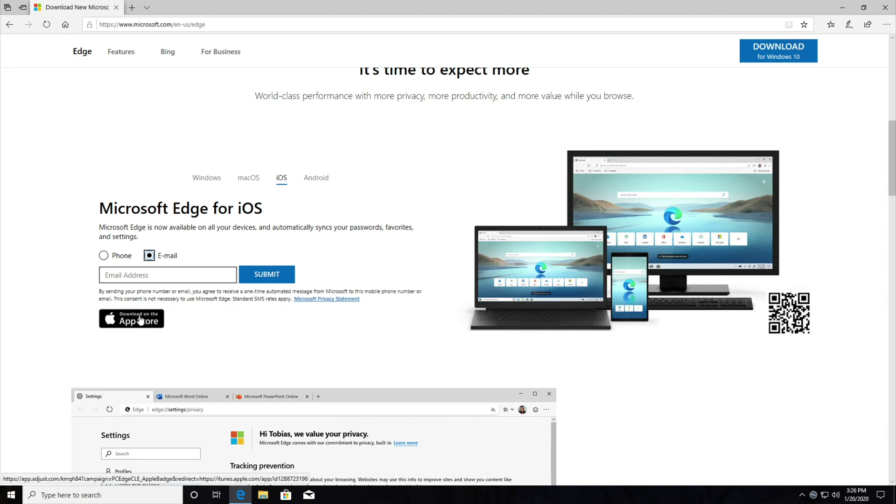
pyautogui.click(313, 180)
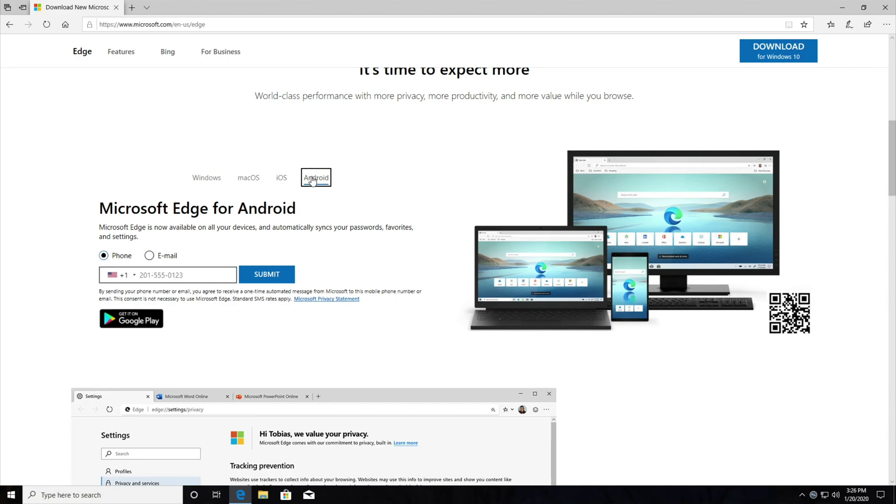
pyautogui.click(149, 256)
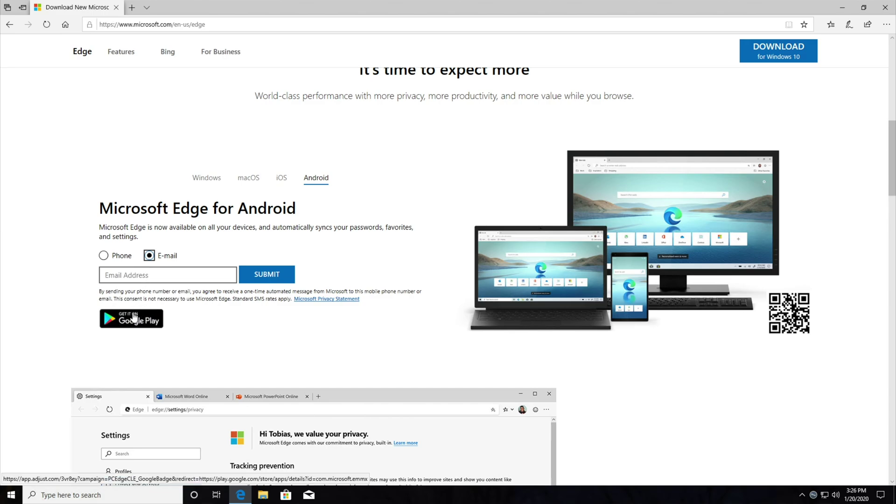
pyautogui.scroll(-14, 300, 281)
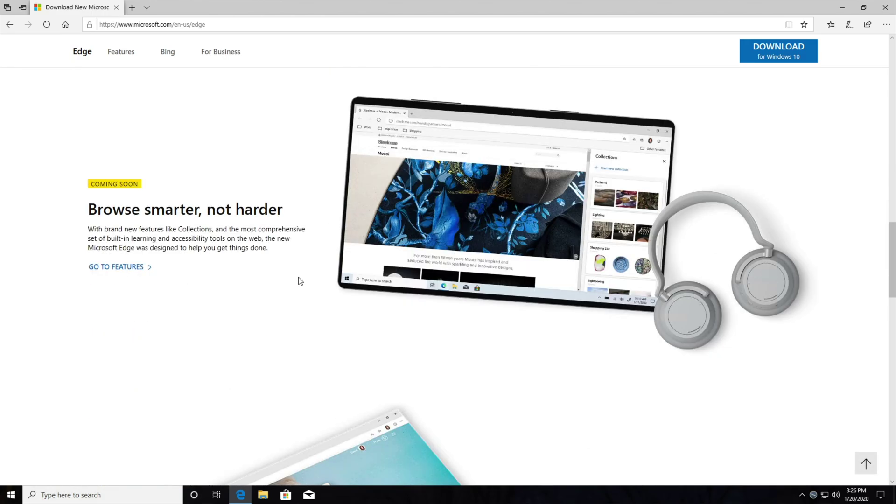
pyautogui.scroll(-5, 301, 281)
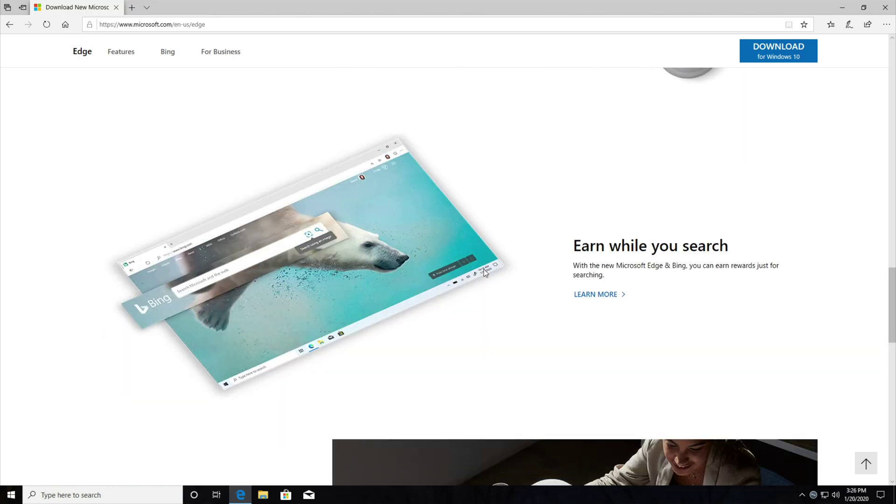
pyautogui.scroll(-7, 495, 260)
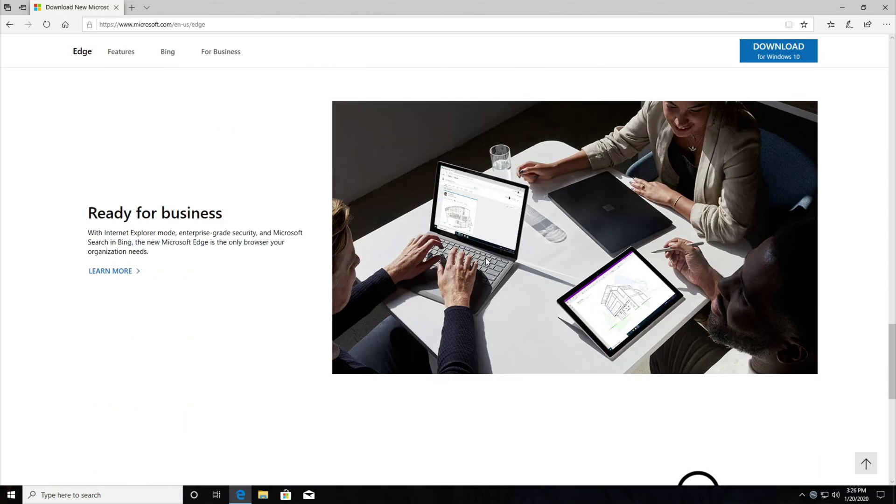
pyautogui.scroll(-10, 202, 229)
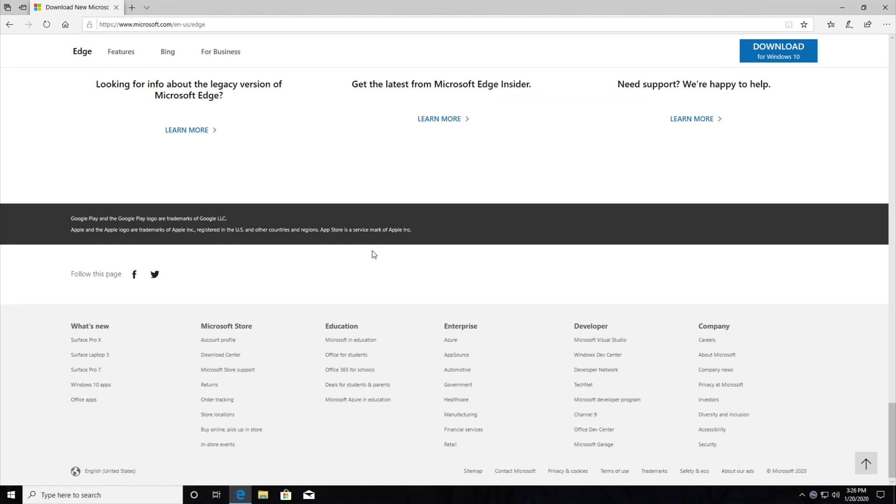
pyautogui.press('Home')
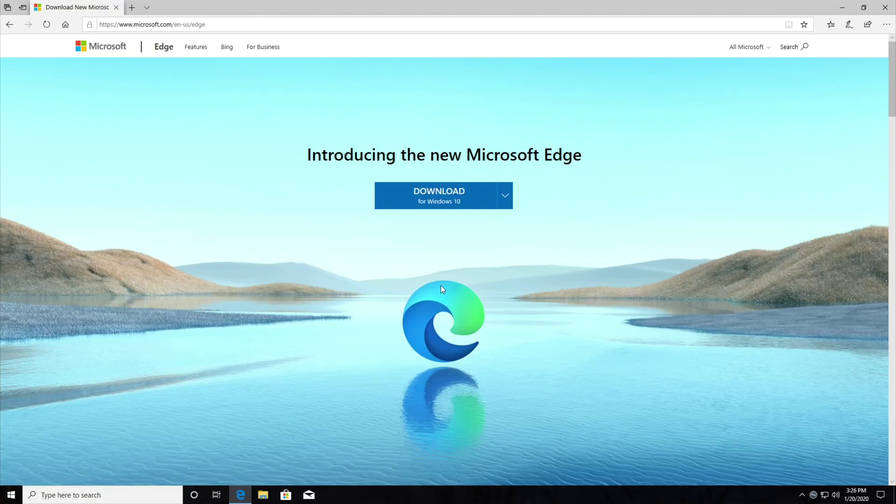
# Download the new Edge for Windows 10, accept the license, run the installer, and minimize the browser
pyautogui.click(437, 200)
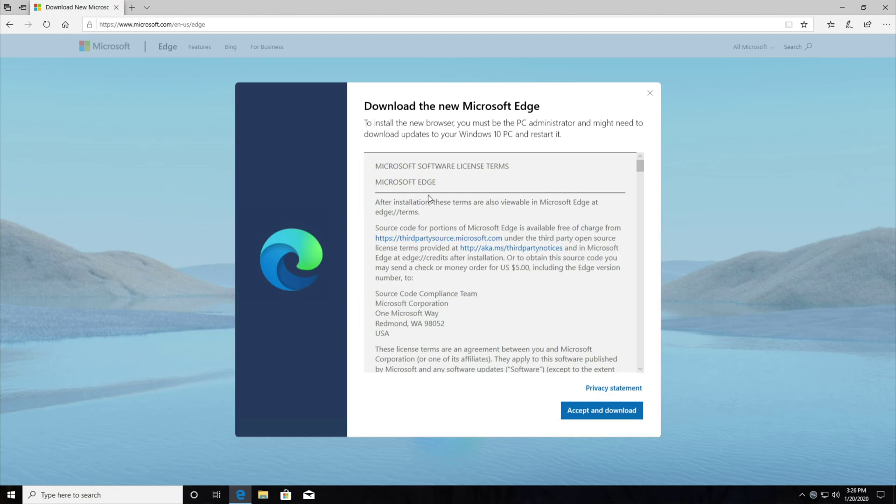
pyautogui.moveTo(640, 168); pyautogui.dragTo(640, 362)
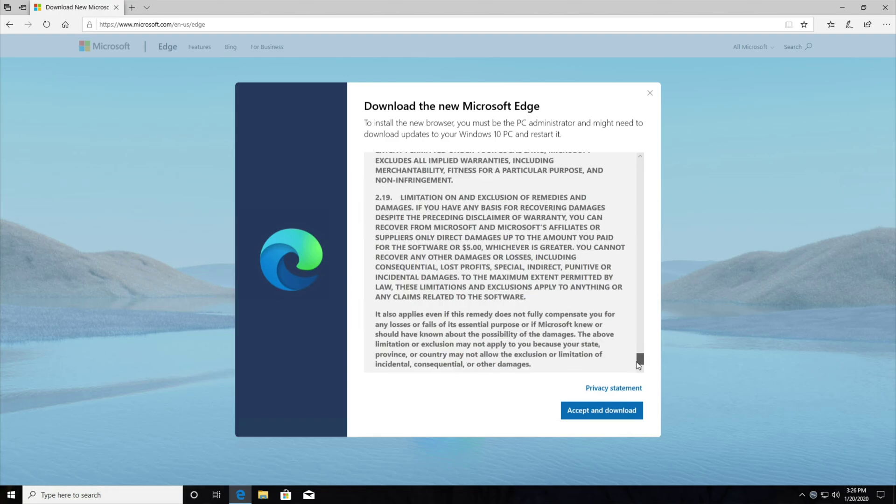
pyautogui.click(638, 410)
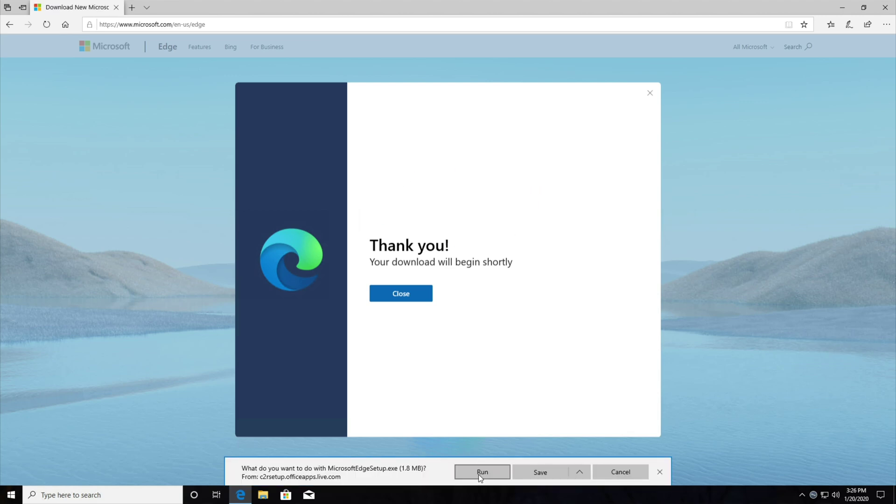
pyautogui.click(480, 473)
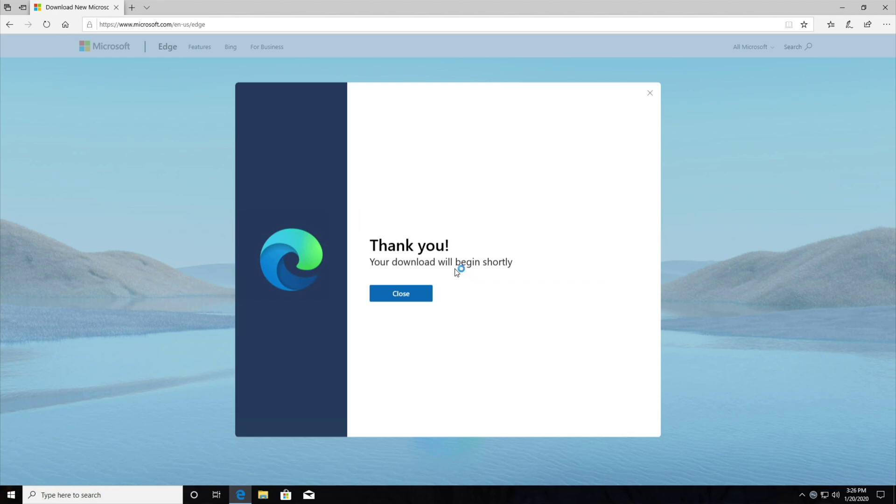
pyautogui.click(845, 12)
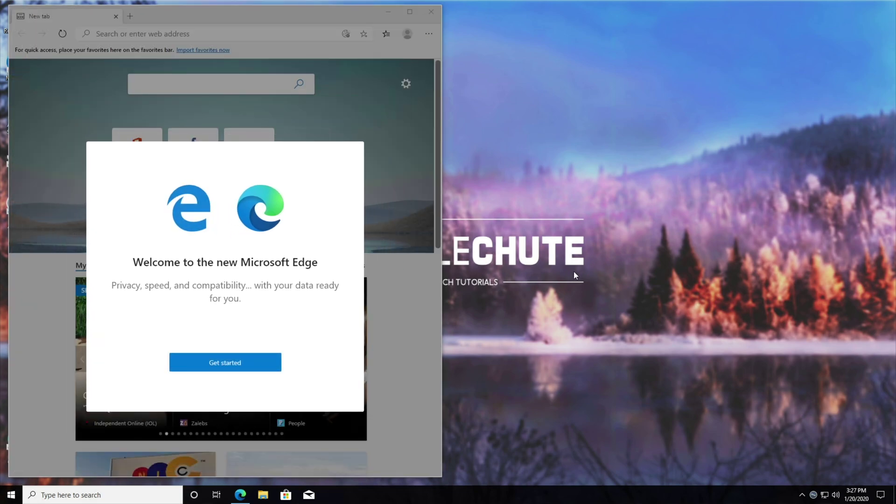
# Confirm the sync choice, centre the Edge window, and place the Edge shortcut beside Opera Browser
pyautogui.click(255, 363)
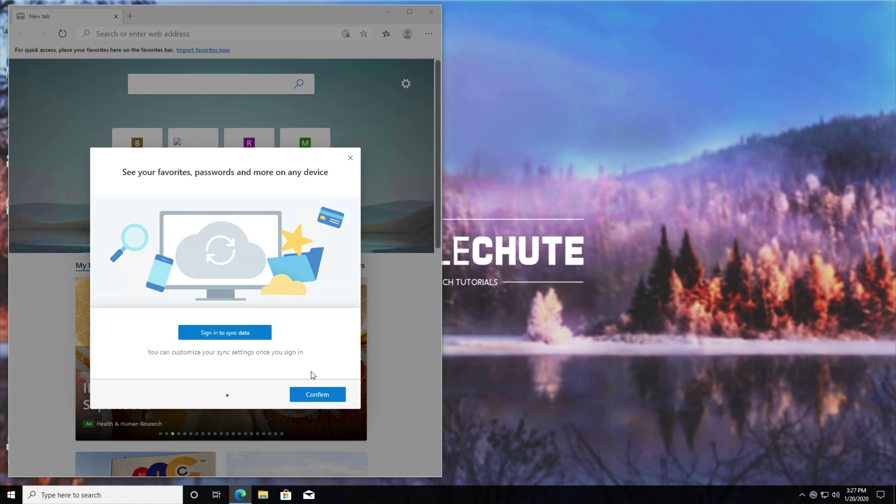
pyautogui.click(295, 395)
pyautogui.moveTo(245, 13); pyautogui.dragTo(514, 18)
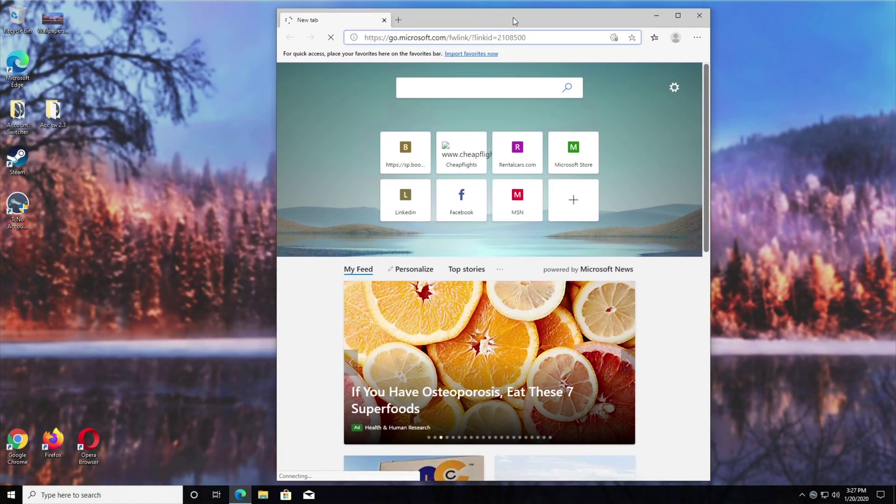
pyautogui.moveTo(53, 75); pyautogui.dragTo(130, 449)
# Maximize Edge and open the Extensions management page from the main menu
pyautogui.click(678, 16)
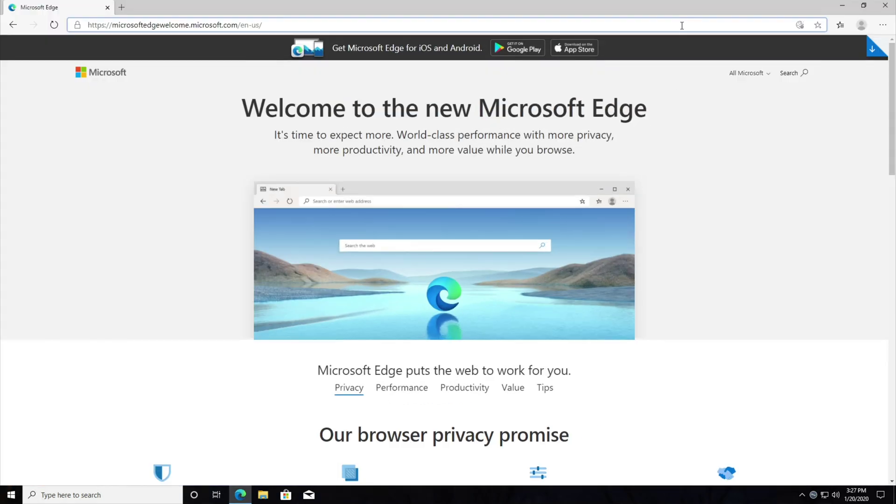
pyautogui.click(725, 156)
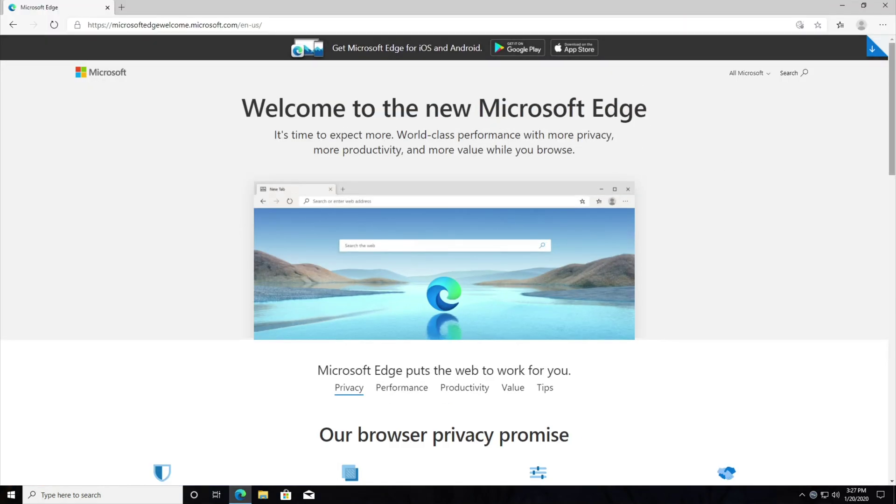
pyautogui.click(882, 27)
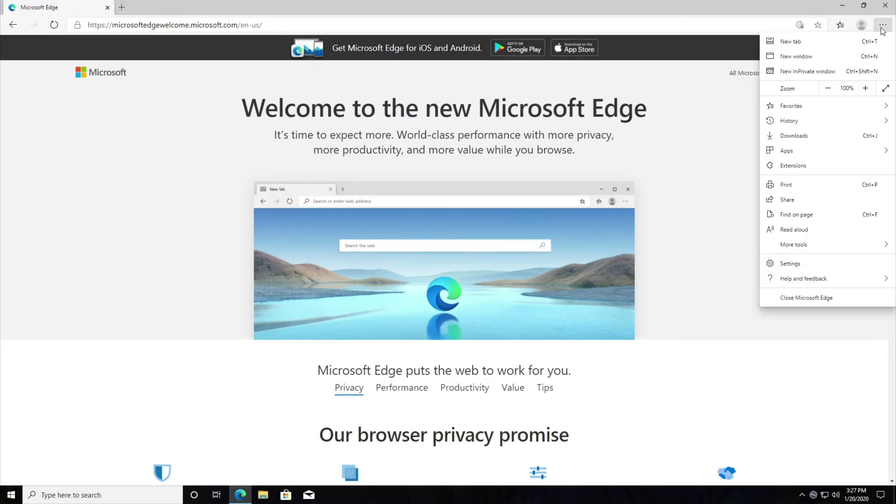
pyautogui.click(794, 166)
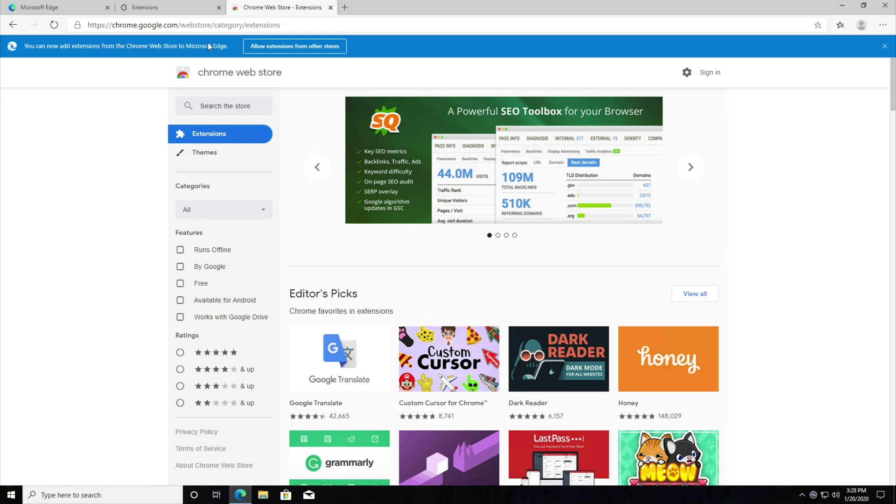
# Allow extensions from other stores, then return to the Chrome Web Store listing
pyautogui.click(297, 48)
pyautogui.click(405, 95)
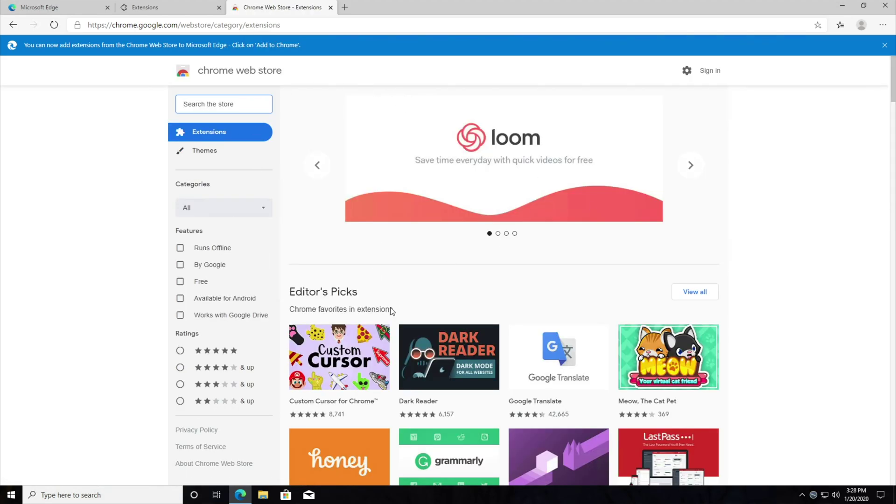
pyautogui.click(187, 9)
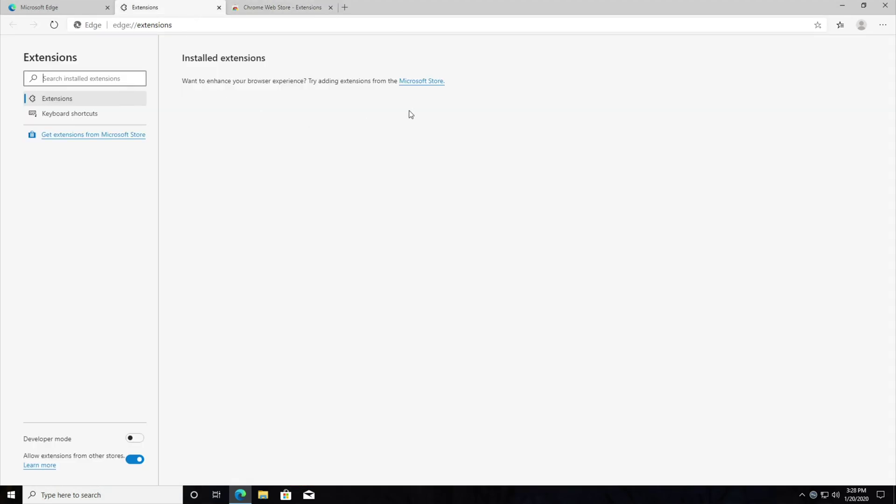
pyautogui.click(276, 8)
# Search the store for 'tcno', add Steam Card Assistant, check its toolbar popup, and close the store tab
pyautogui.click(260, 99)
pyautogui.write('tcno')
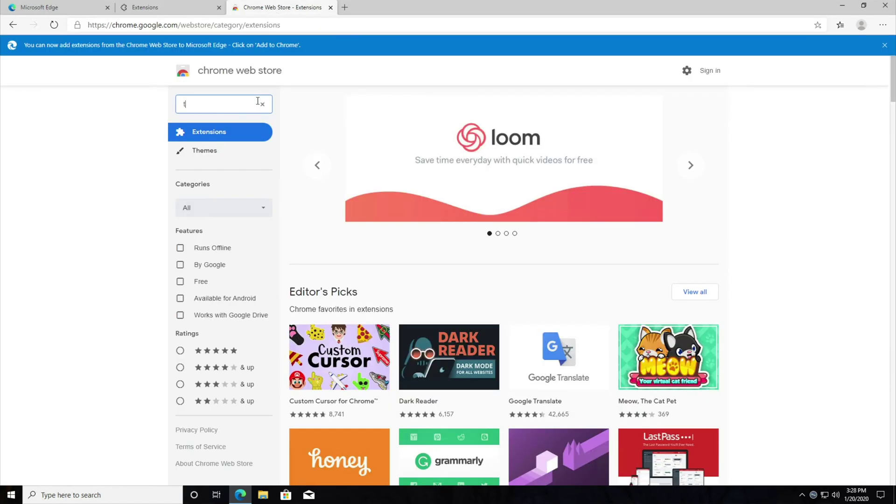
pyautogui.press('Return')
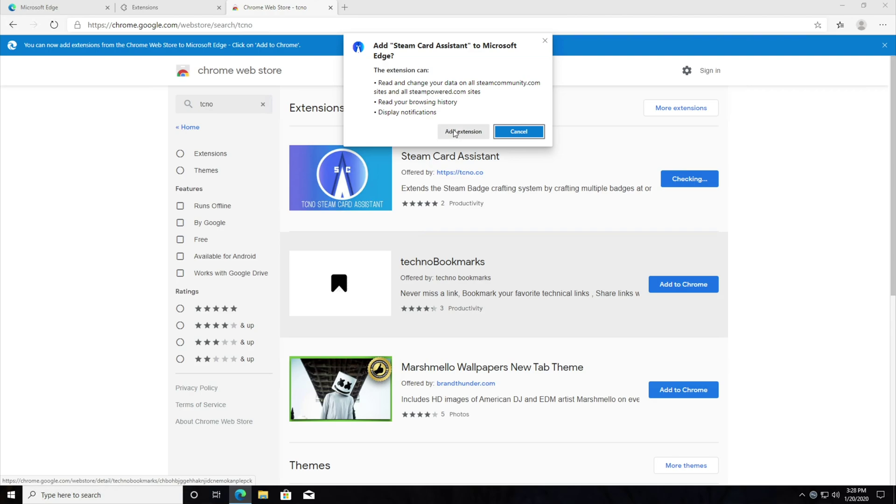
pyautogui.click(456, 131)
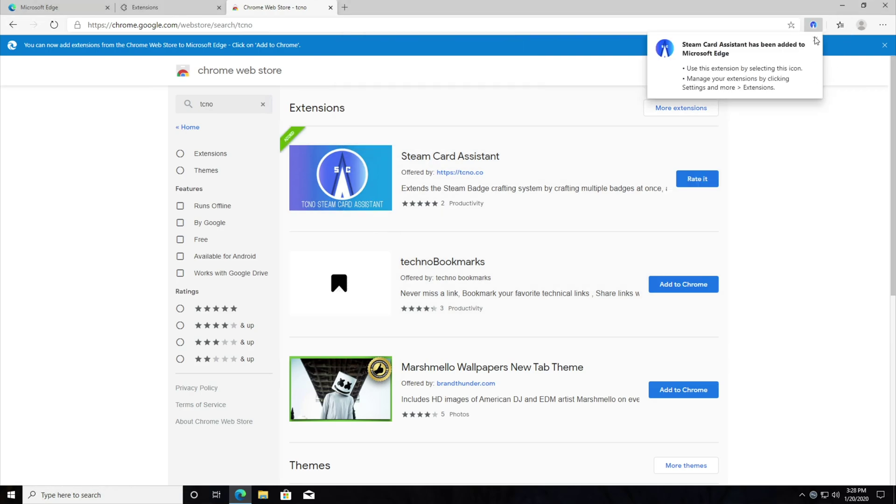
pyautogui.click(814, 25)
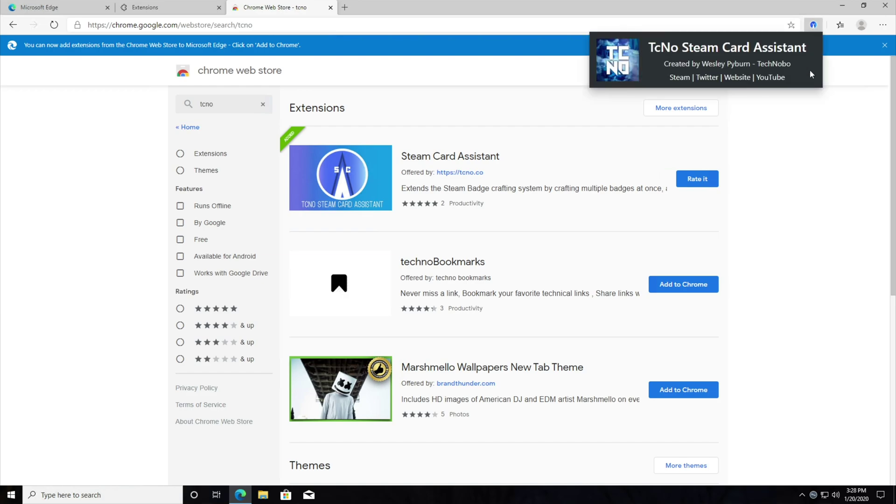
pyautogui.click(800, 137)
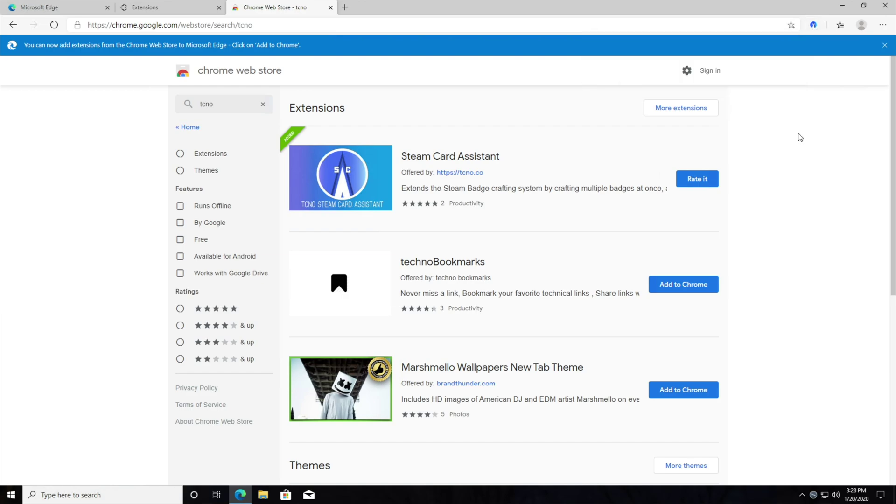
pyautogui.click(330, 8)
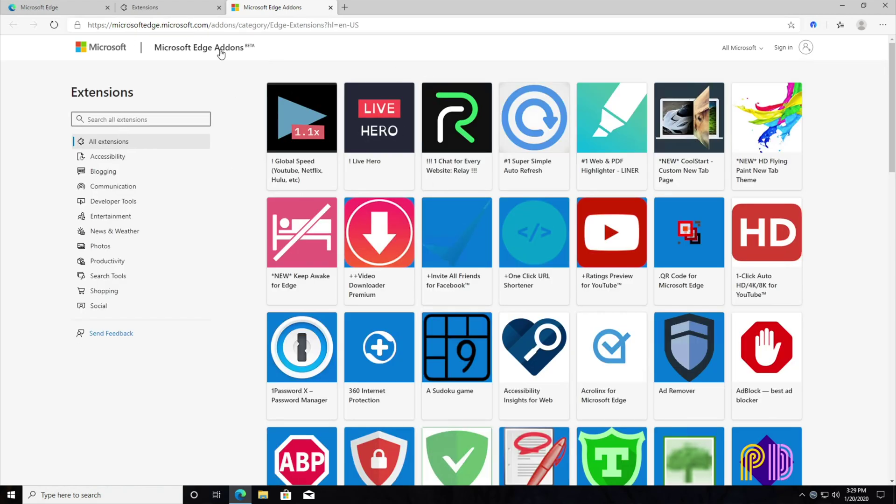
# Scroll through the Edge Addons catalogue, then close the Addons and Extensions tabs
pyautogui.scroll(-20, 387, 293)
pyautogui.scroll(20, 387, 294)
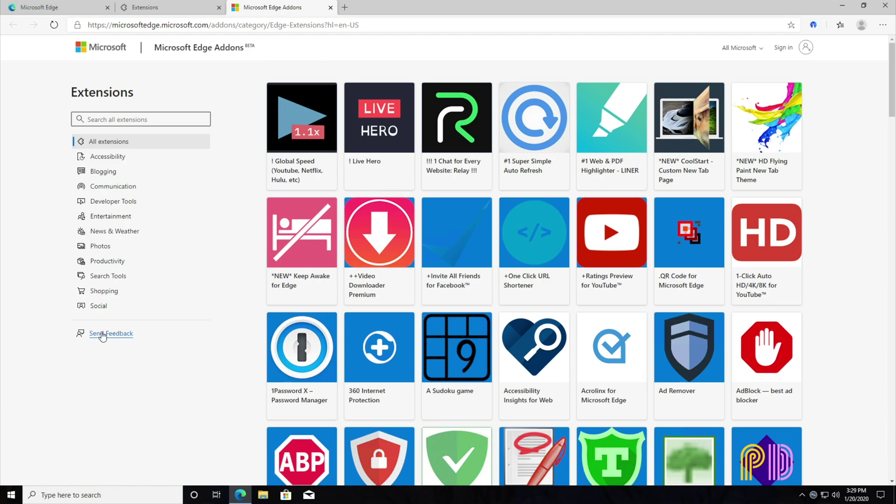
pyautogui.hotkey('ctrl', 'w')
pyautogui.hotkey('ctrl', 'w')
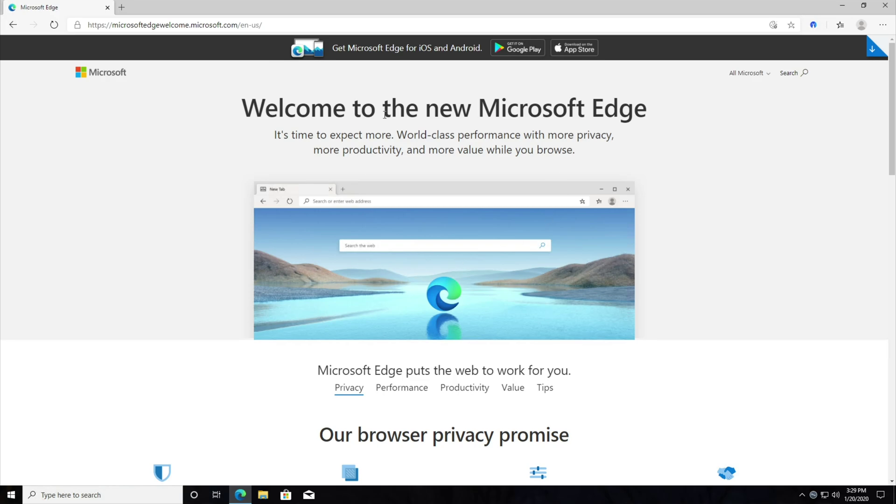
# Highlight and clear 'Microsoft Edge' in the welcome heading, scroll the page, then deselect the desktop shortcut
pyautogui.moveTo(521, 115); pyautogui.dragTo(617, 116)
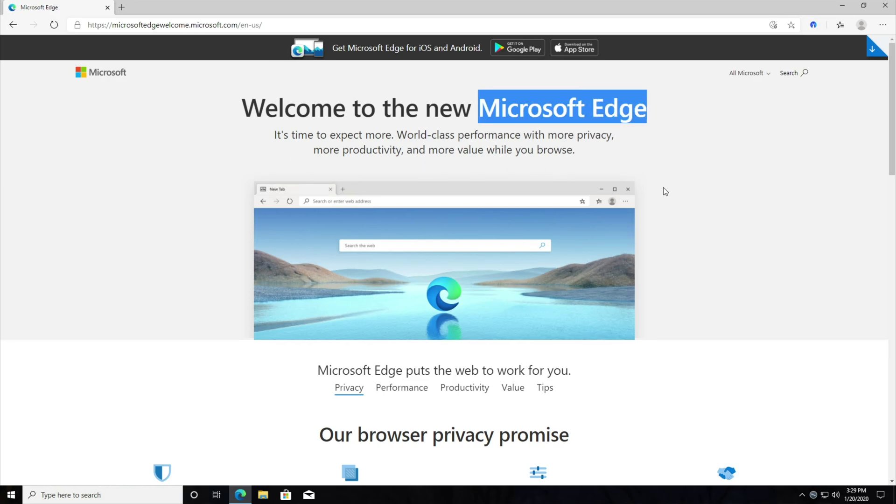
pyautogui.click(677, 168)
pyautogui.scroll(-5, 674, 171)
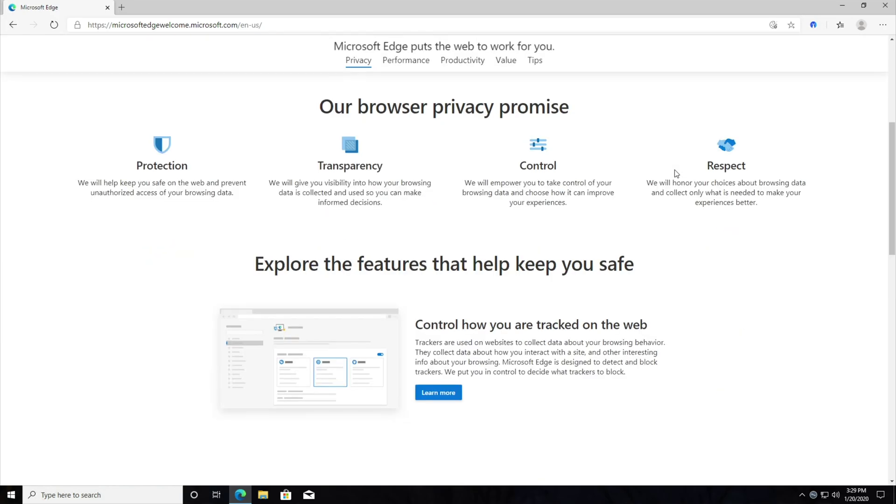
pyautogui.scroll(5, 674, 172)
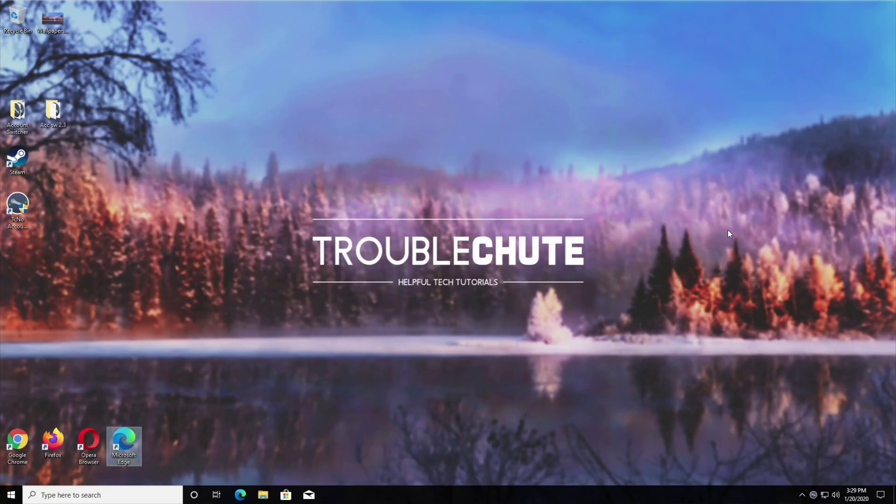
pyautogui.click(727, 238)
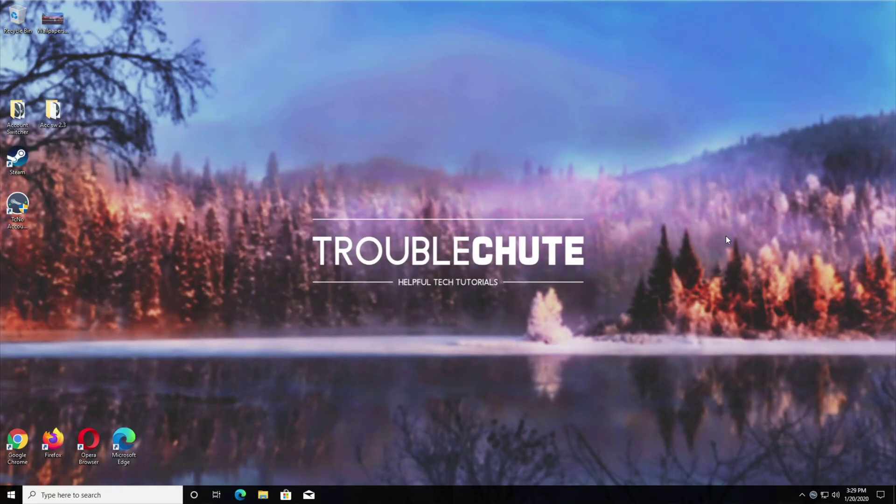